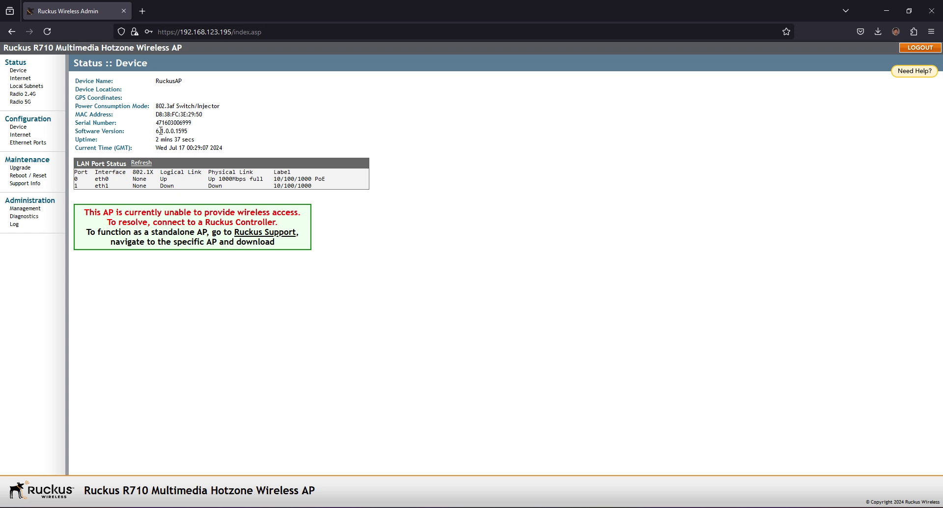
# Step: Highlight the old software version and the no-wireless-access warning on the device status page
pyautogui.doubleClick(170, 131)
pyautogui.click(96, 213)
pyautogui.moveTo(85, 214); pyautogui.dragTo(350, 224)
pyautogui.click(350, 223)
# Step: Switch the upgrade method to Local and pick R710_110.0.0.0.663.bl7 from Downloads
pyautogui.click(26, 169)
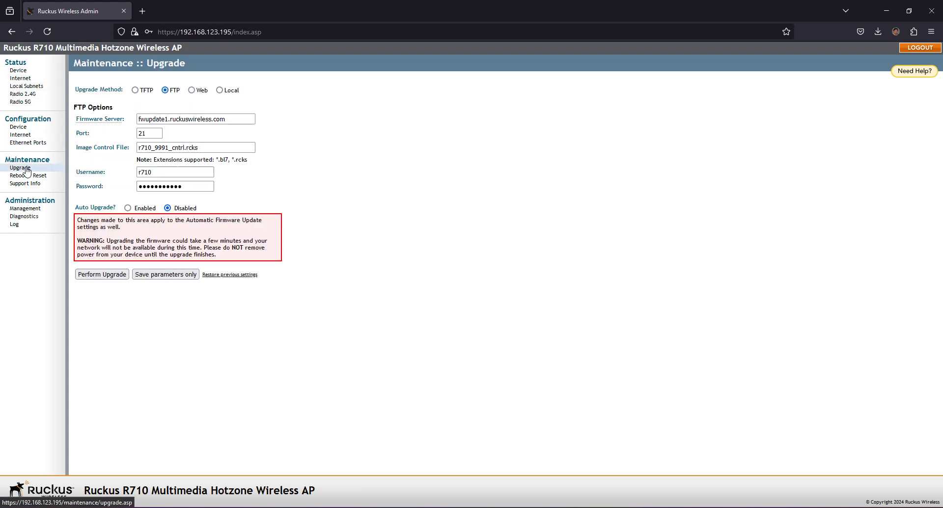
pyautogui.click(221, 91)
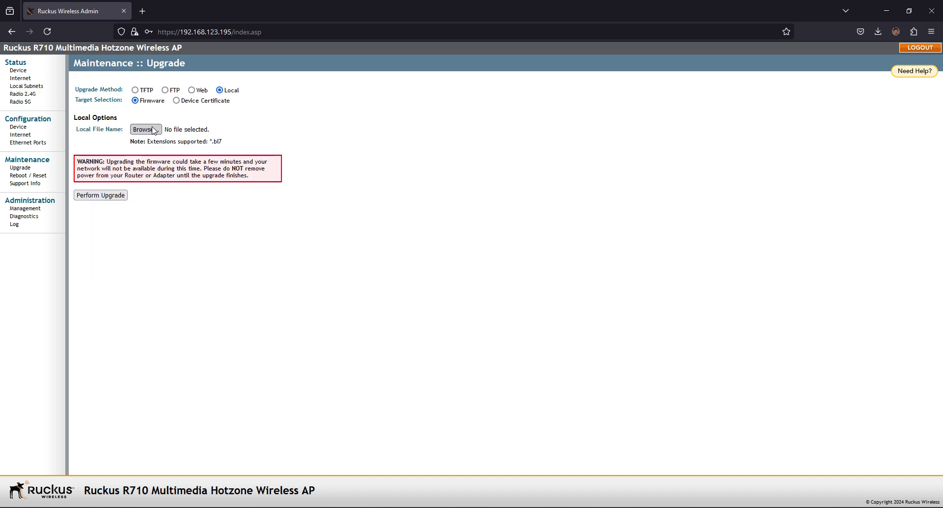
pyautogui.click(154, 130)
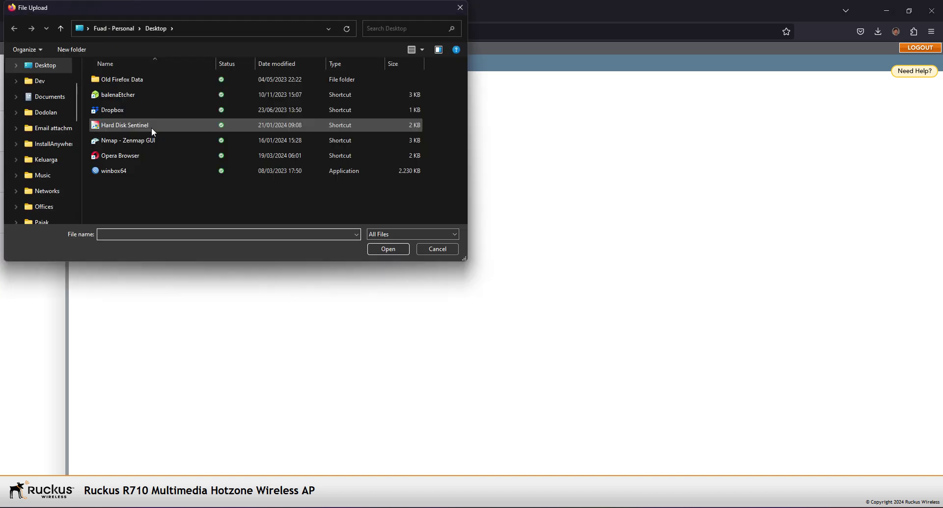
pyautogui.scroll(-5, 47, 143)
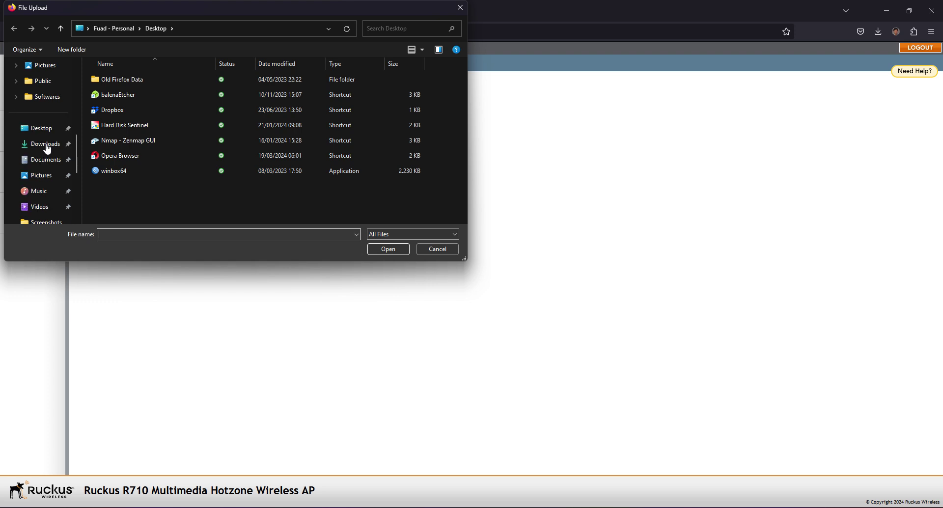
pyautogui.click(46, 148)
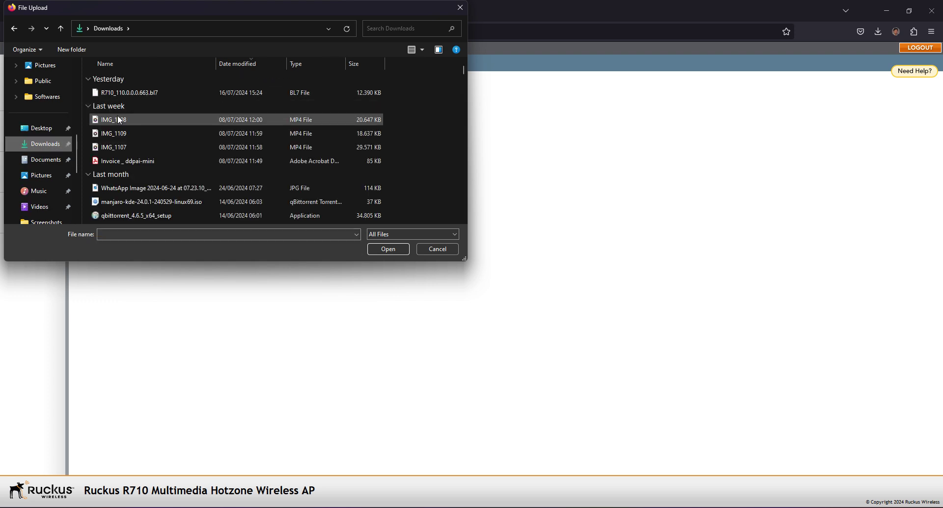
pyautogui.click(96, 96)
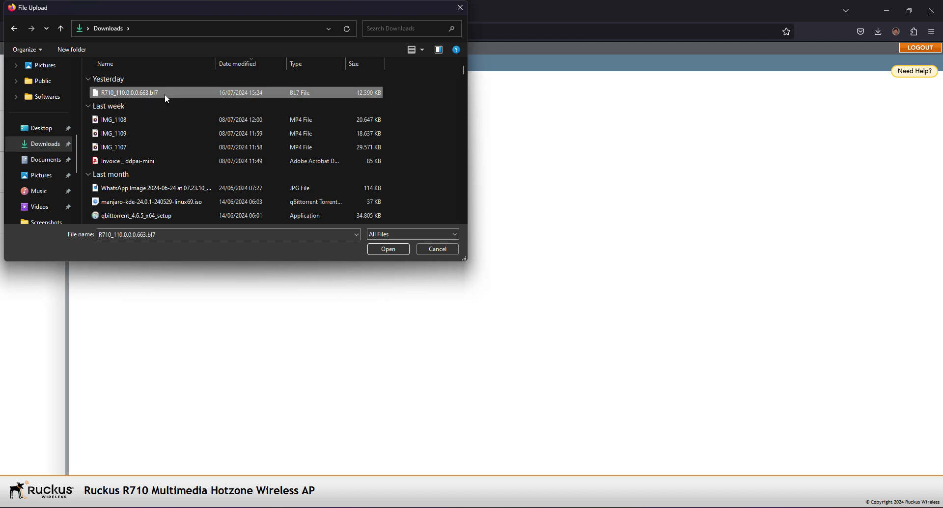
pyautogui.click(389, 249)
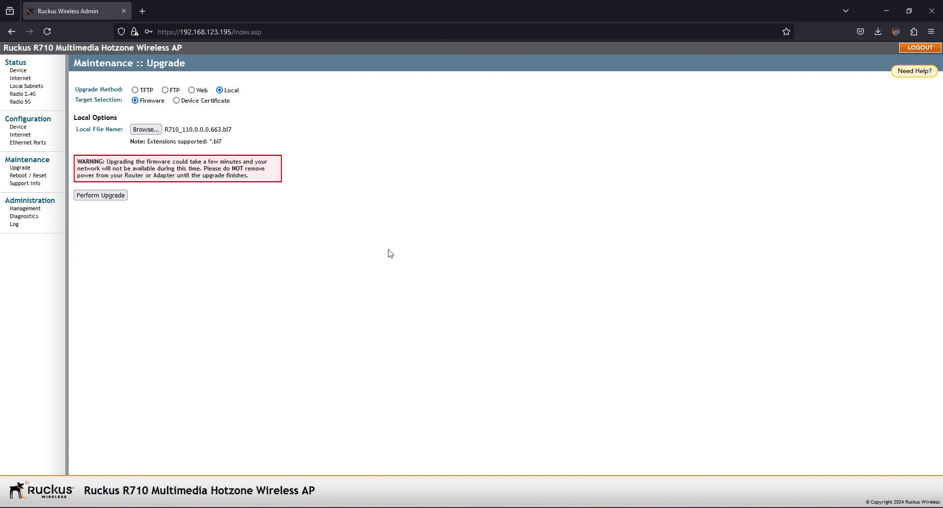
# Step: Recheck the chosen firmware file, keep it, and start the upgrade with Perform Upgrade
pyautogui.click(167, 130)
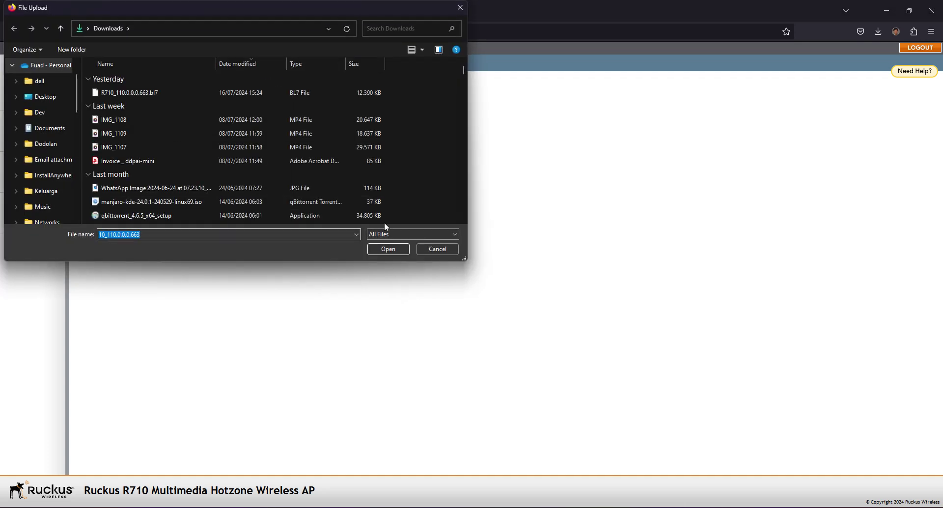
pyautogui.click(449, 253)
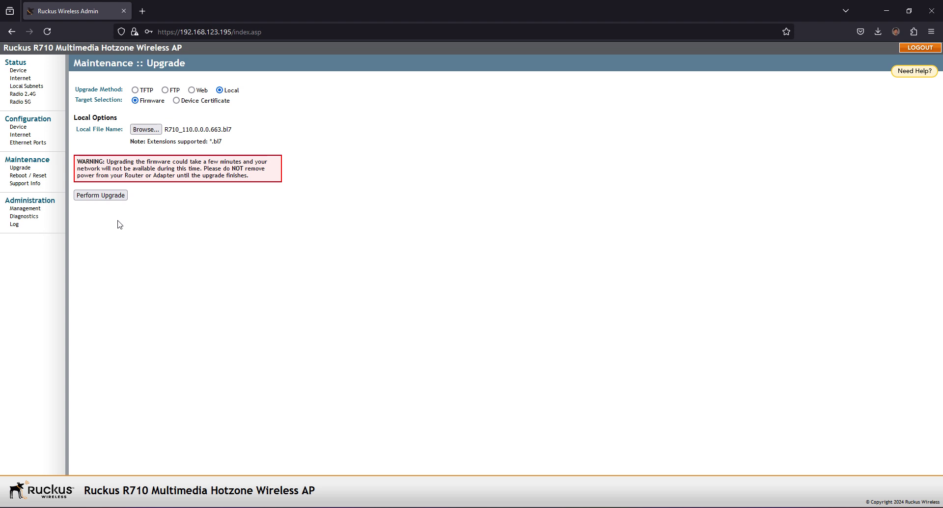
pyautogui.click(100, 196)
# Step: Dismiss Firefox's save-password prompt while the upgrade and reboot run
pyautogui.click(352, 109)
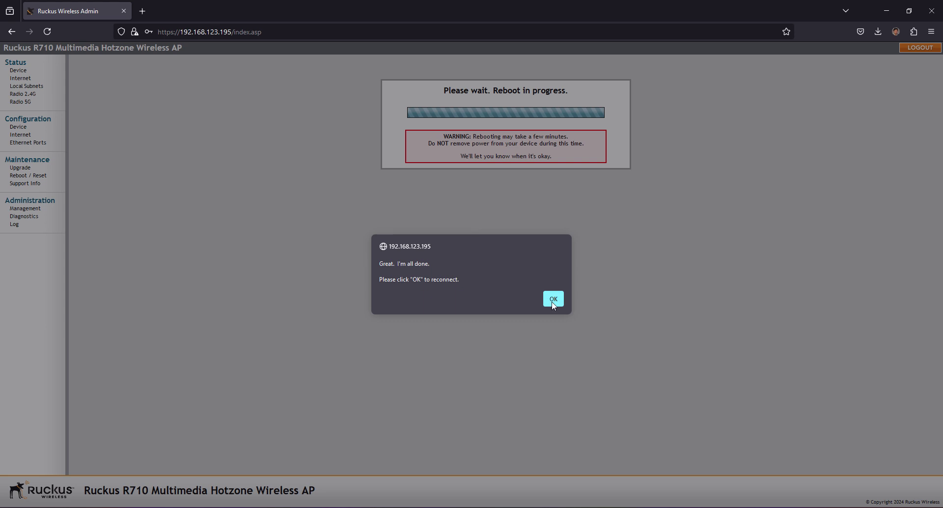
# Step: Acknowledge the reboot alert and log back in with the admin username and password
pyautogui.click(552, 303)
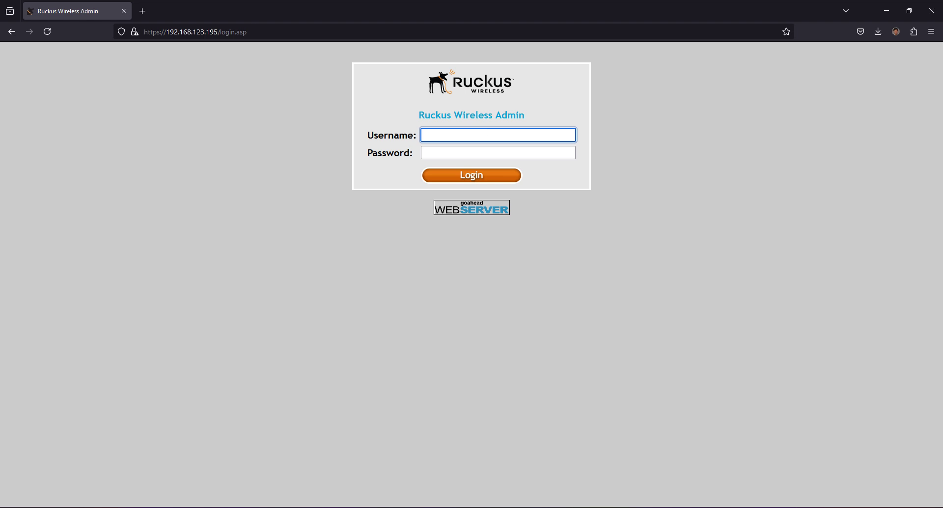
pyautogui.write('super')
pyautogui.press('Tab')
pyautogui.write('sp-admi')
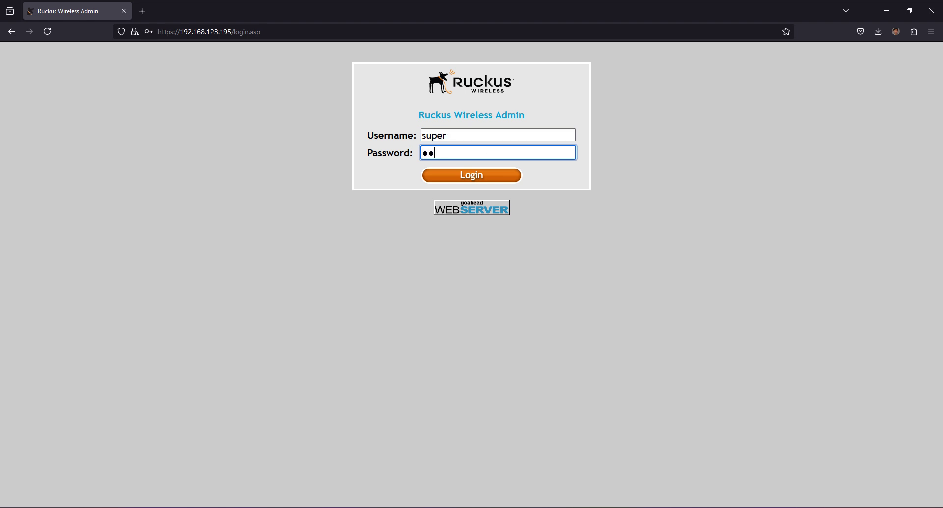
pyautogui.write('n')
pyautogui.press('Return')
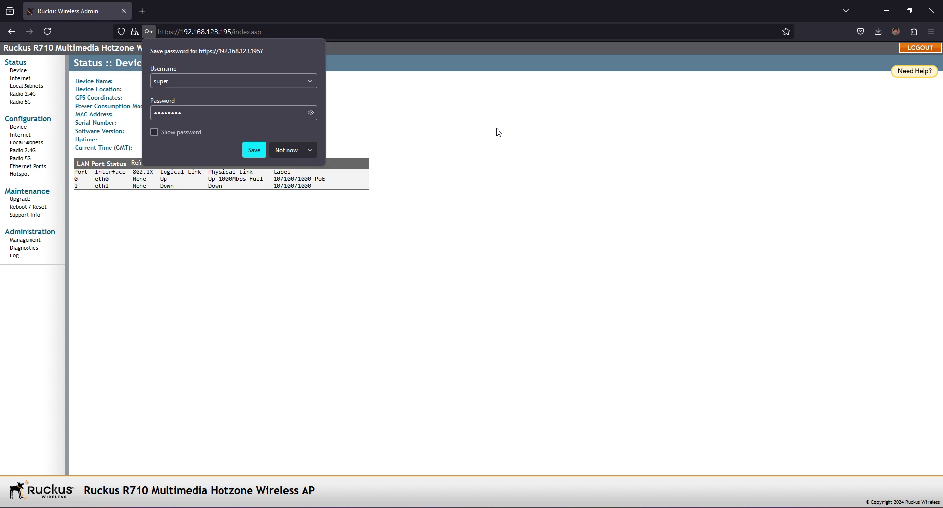
# Step: Decline saving the password and highlight the new software version 110.0.0.0.663
pyautogui.click(499, 132)
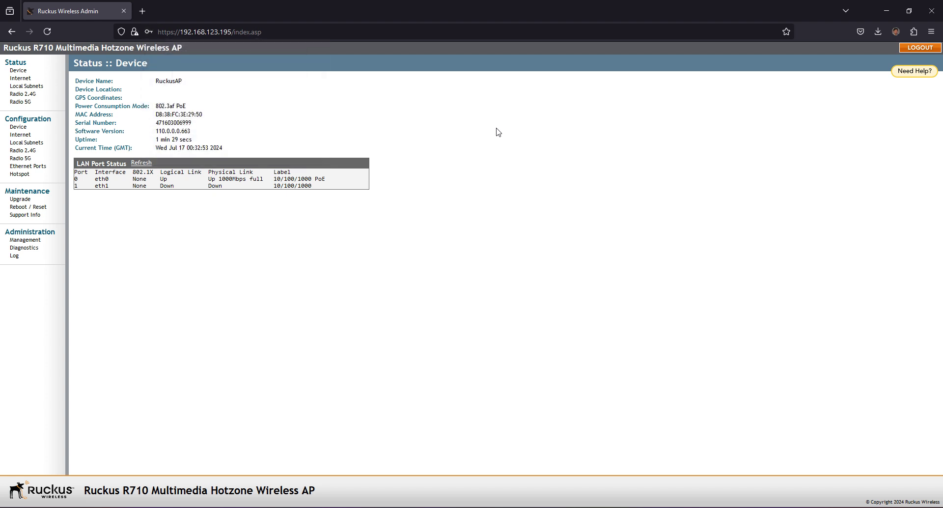
pyautogui.moveTo(156, 131); pyautogui.dragTo(209, 126)
pyautogui.click(282, 106)
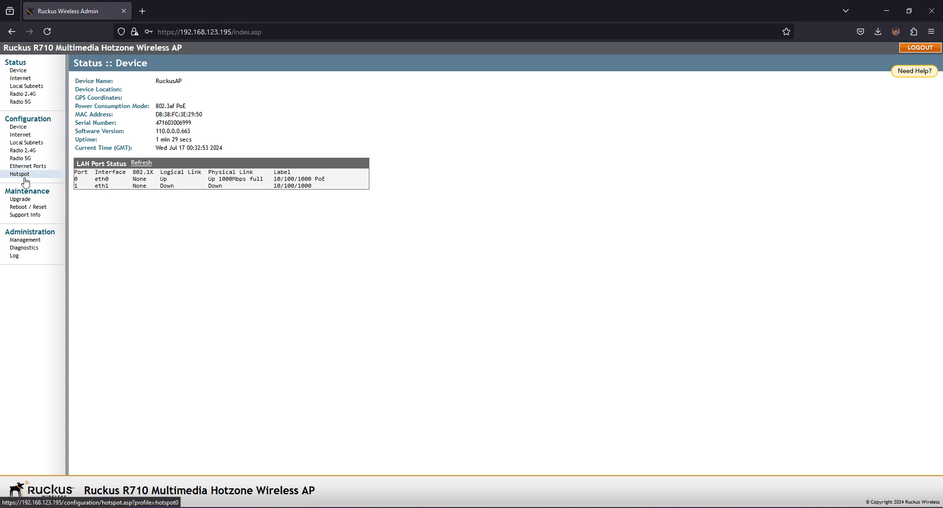
# Step: Set Radio 2.4G Wireless 1 to WPA encryption with a saved passphrase and update settings
pyautogui.click(25, 150)
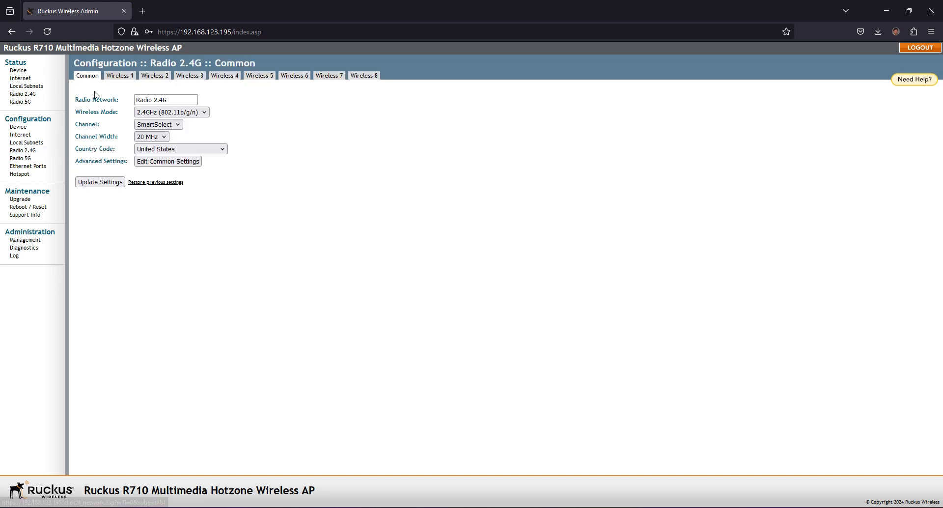
pyautogui.click(118, 75)
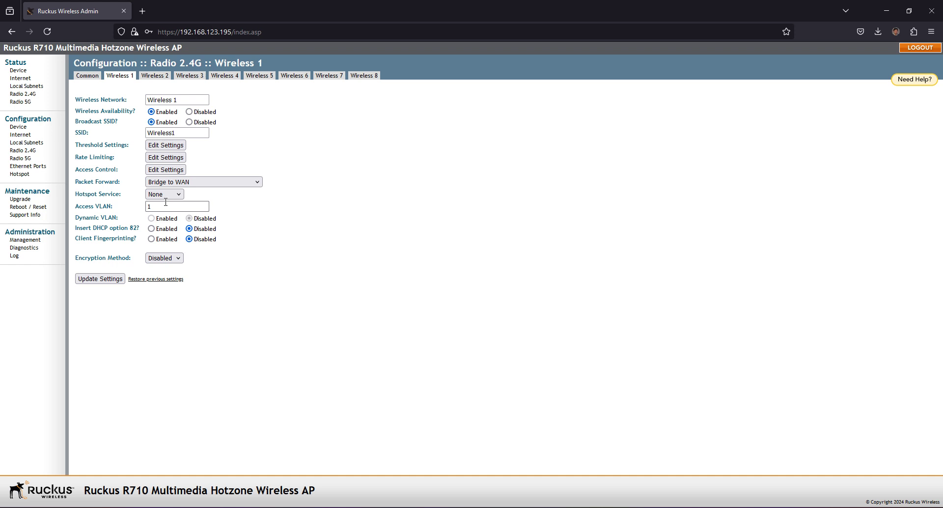
pyautogui.click(165, 258)
pyautogui.click(169, 297)
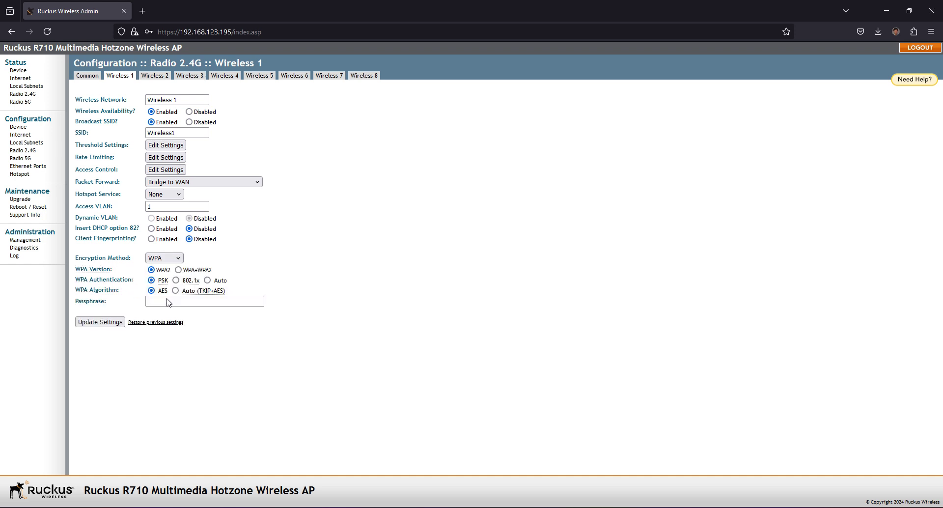
pyautogui.click(167, 301)
pyautogui.write('1')
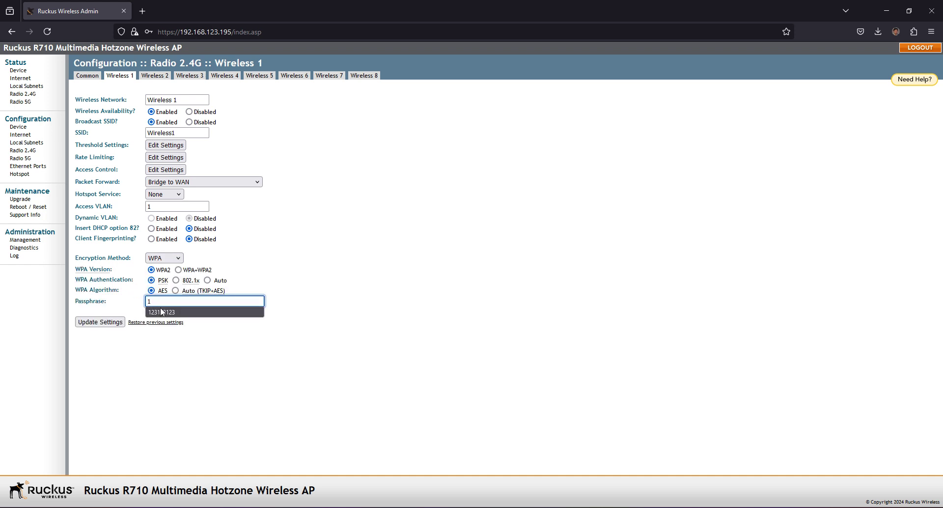
pyautogui.click(162, 313)
pyautogui.click(105, 325)
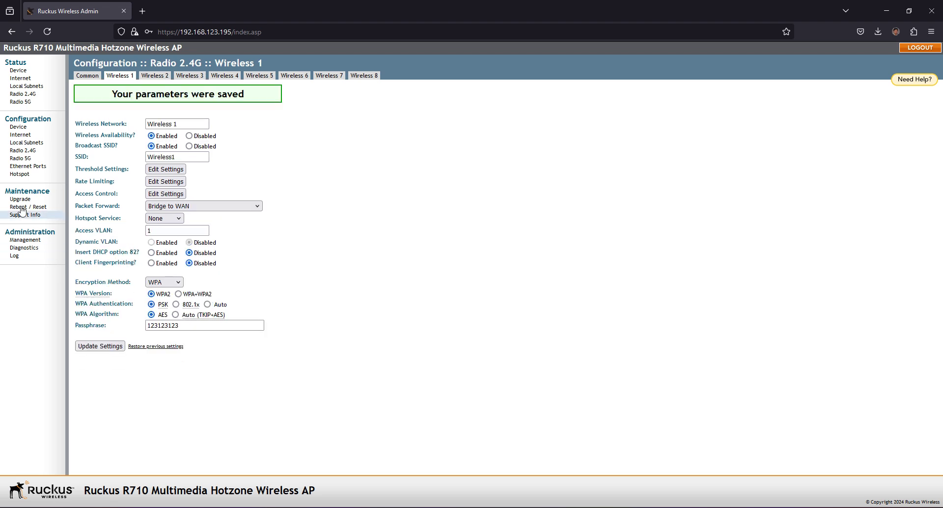
# Step: Enable Radio 5G Wireless9 with WPA encryption and a saved passphrase, then update settings
pyautogui.click(21, 159)
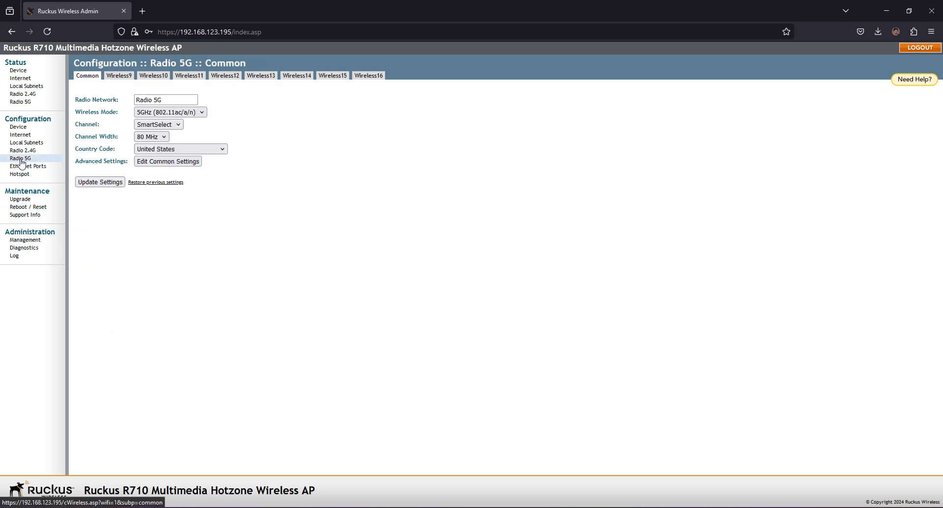
pyautogui.click(118, 79)
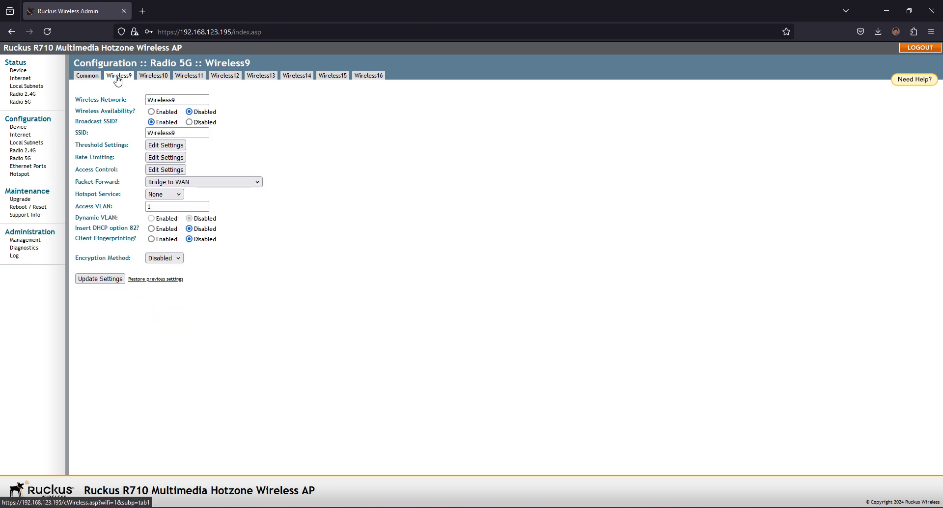
pyautogui.click(151, 112)
pyautogui.click(168, 259)
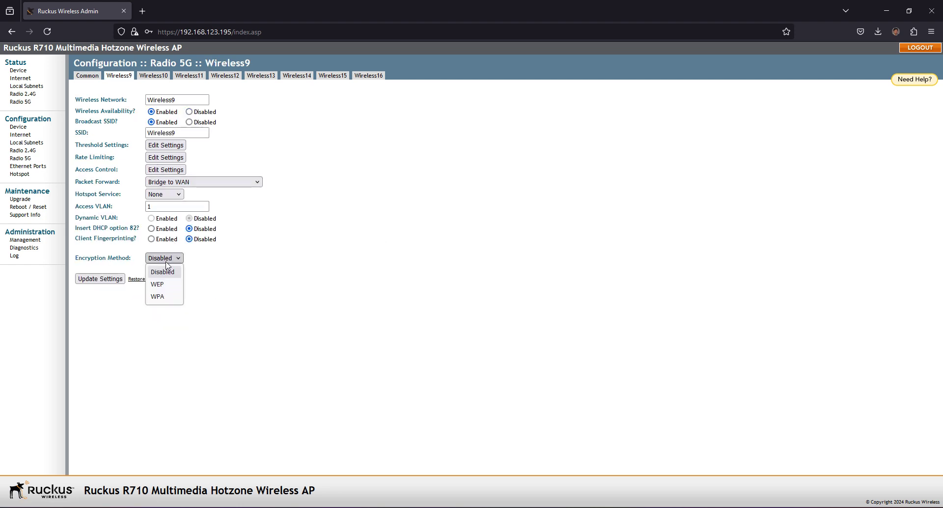
pyautogui.click(160, 297)
pyautogui.click(155, 299)
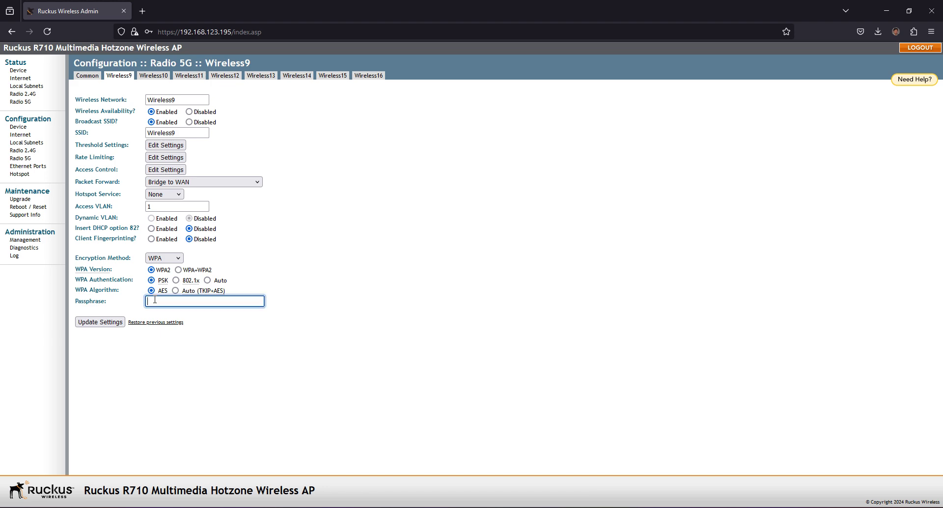
pyautogui.write('1')
pyautogui.click(160, 311)
pyautogui.click(108, 323)
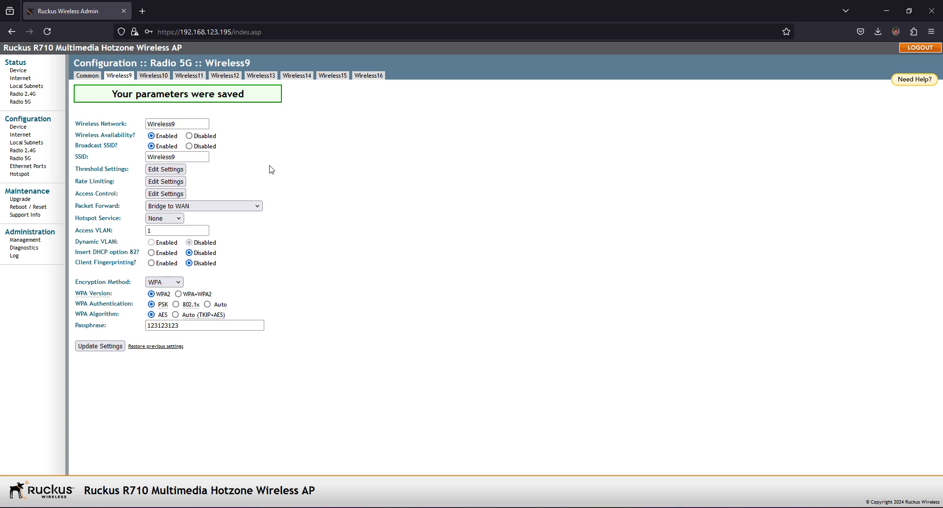
# Step: Move between Status > Device and Radio 5G, ending on the device status page
pyautogui.click(19, 72)
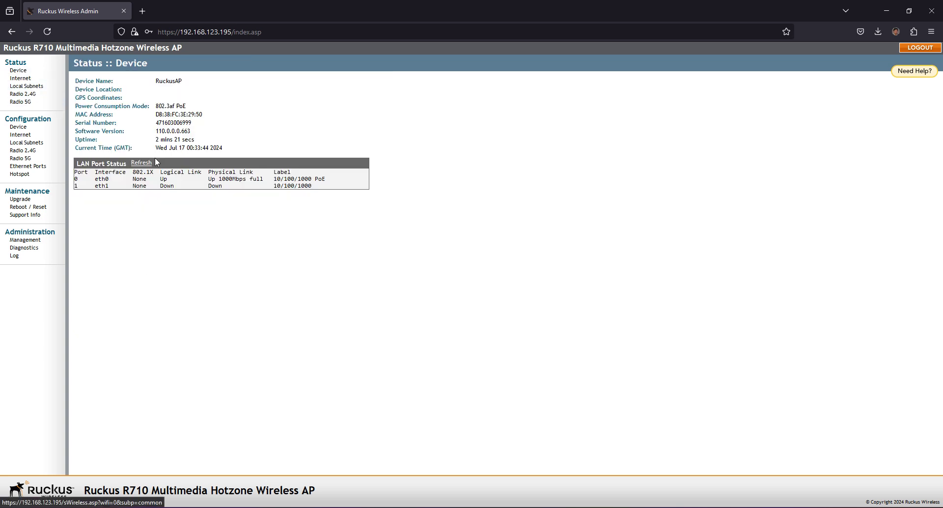
pyautogui.click(21, 158)
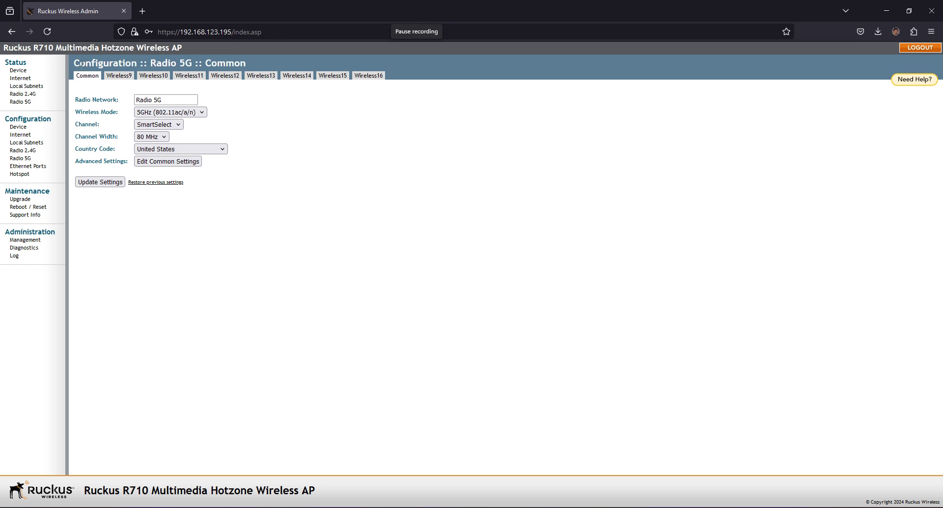
pyautogui.click(18, 70)
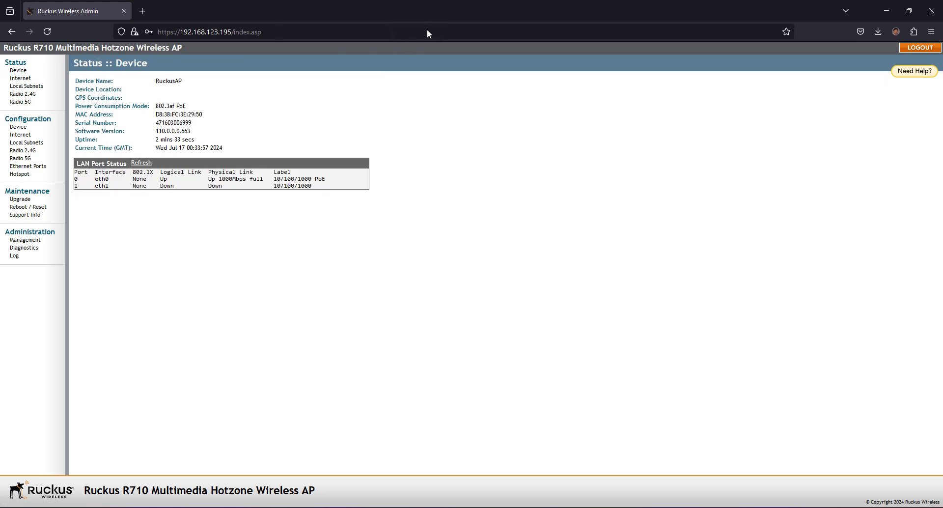